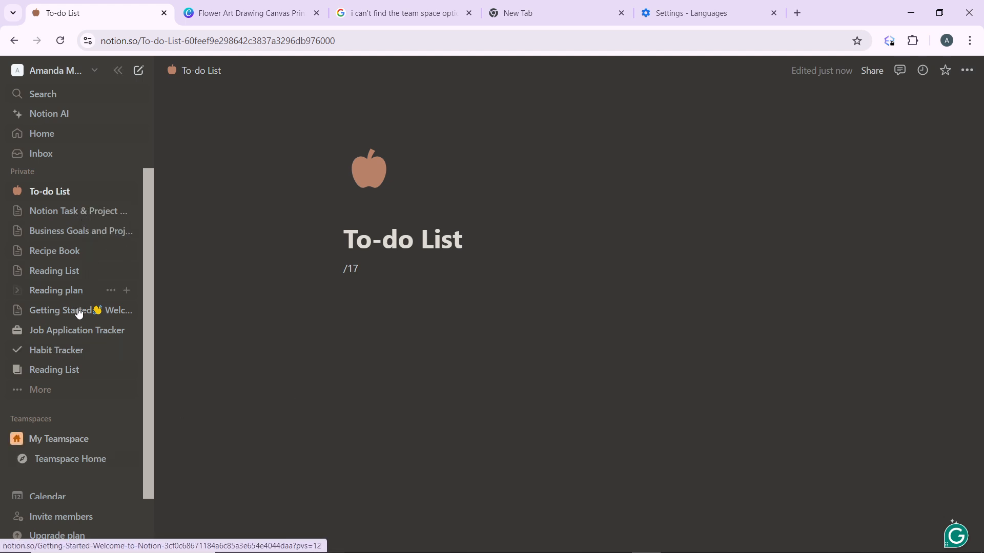
# Step: Open the Notion Task & Project Manager page and add a new Multi-select property to the Projects board
pyautogui.click(95, 212)
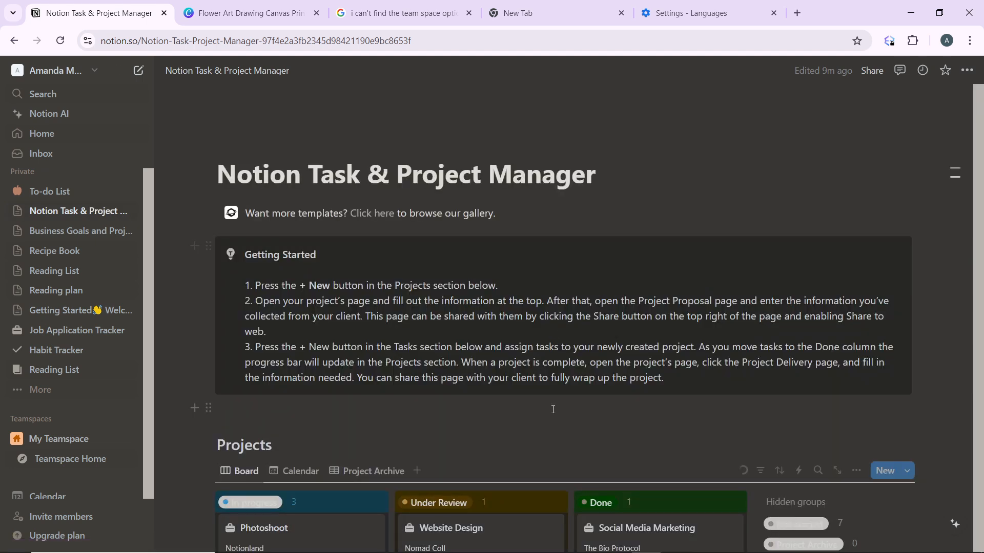
pyautogui.scroll(-4, 553, 409)
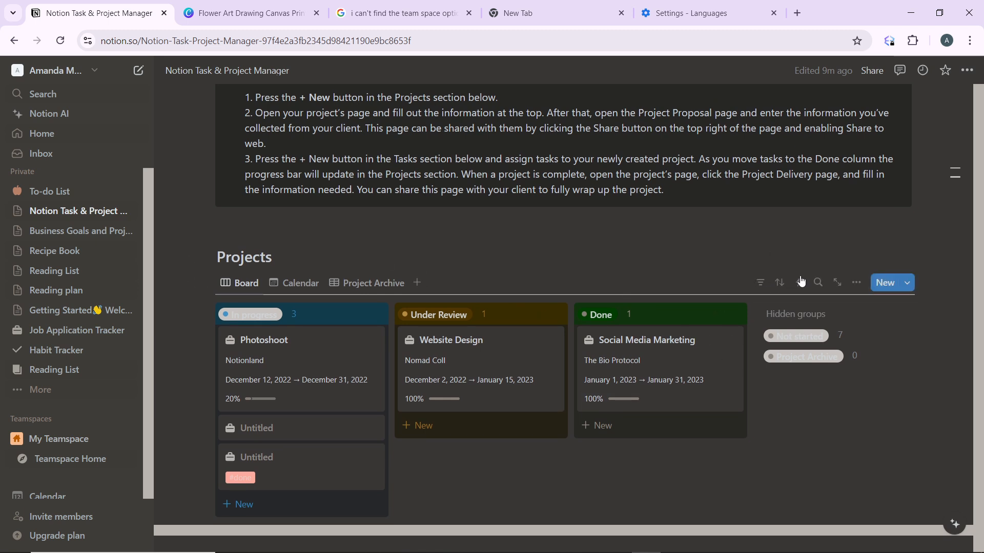
pyautogui.click(858, 284)
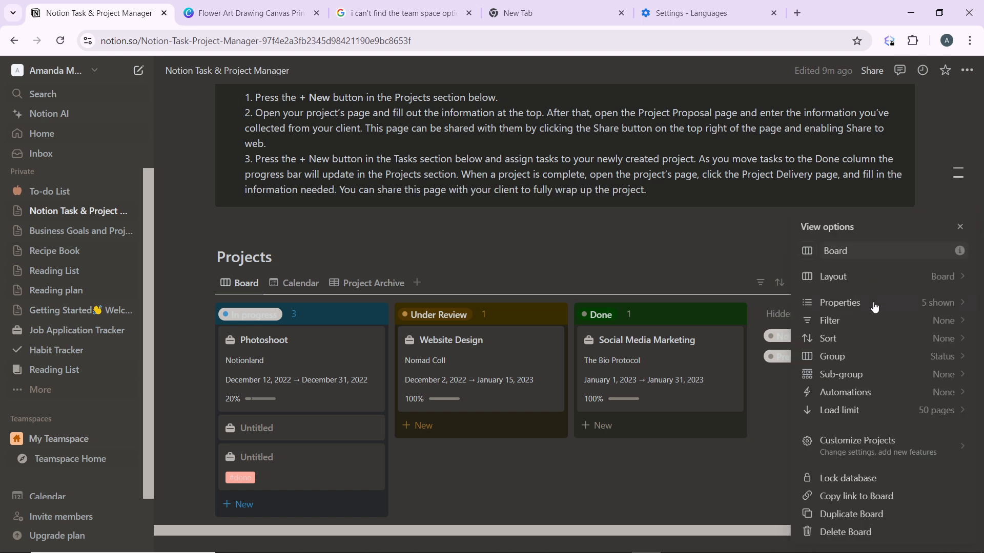
pyautogui.click(875, 306)
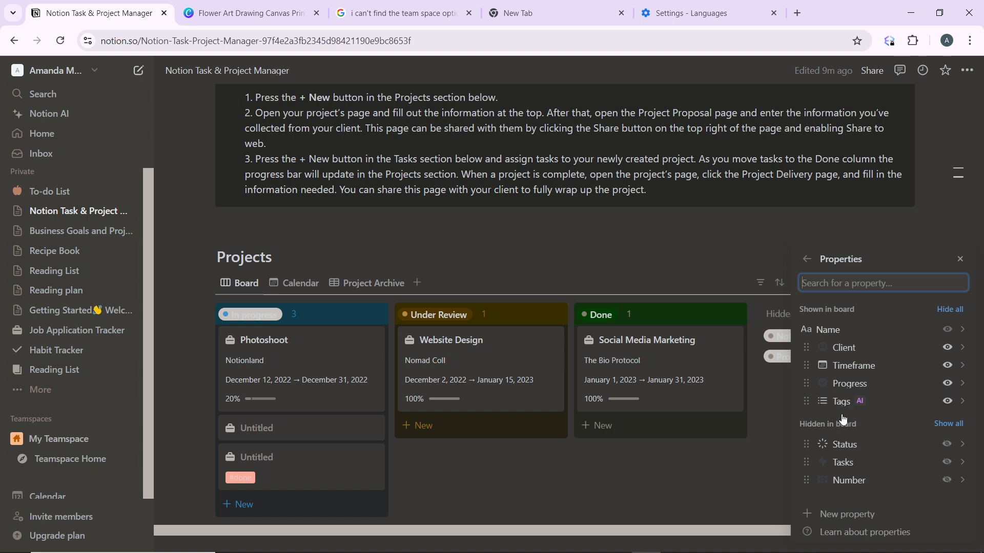
pyautogui.click(827, 516)
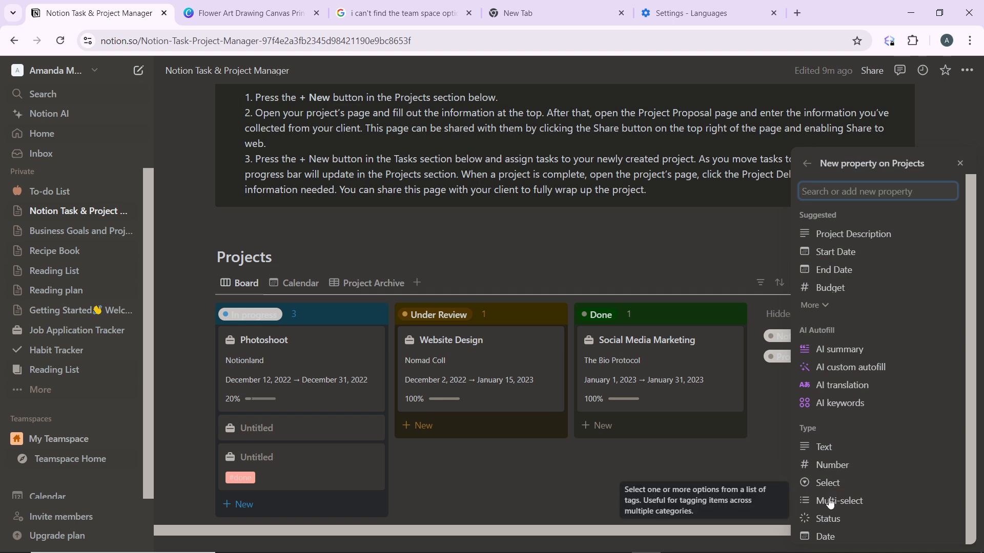
pyautogui.click(831, 501)
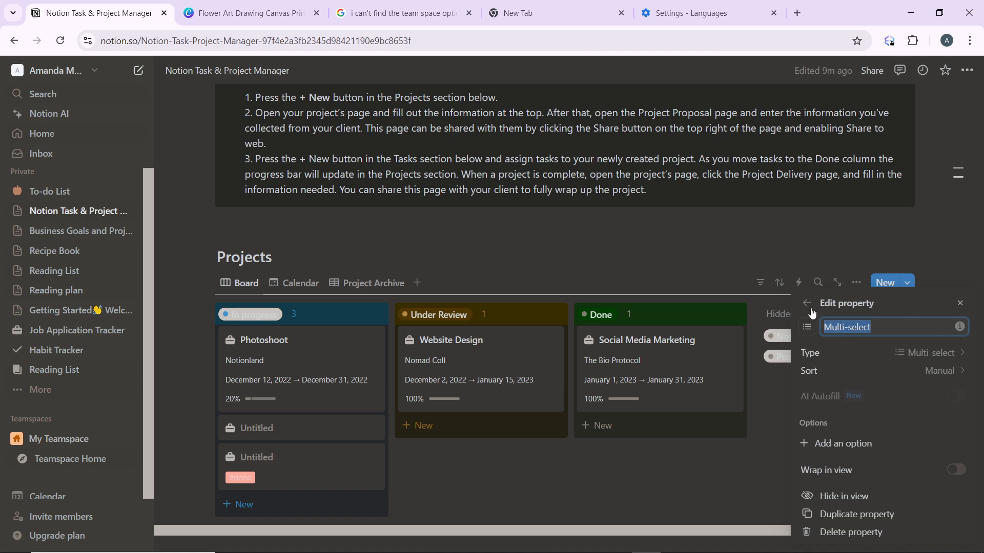
pyautogui.click(960, 303)
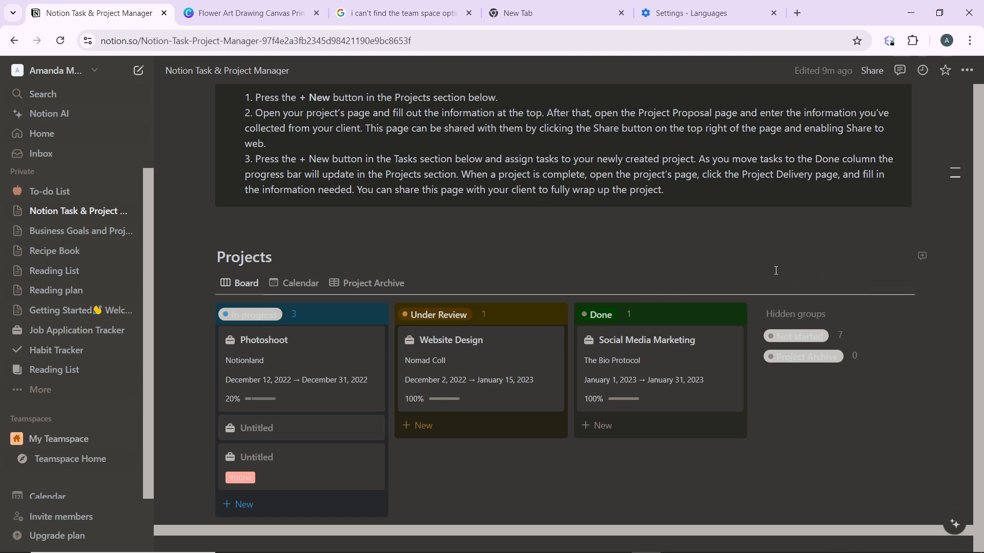
# Step: Review which properties are shown and hidden in the Projects board
pyautogui.click(854, 285)
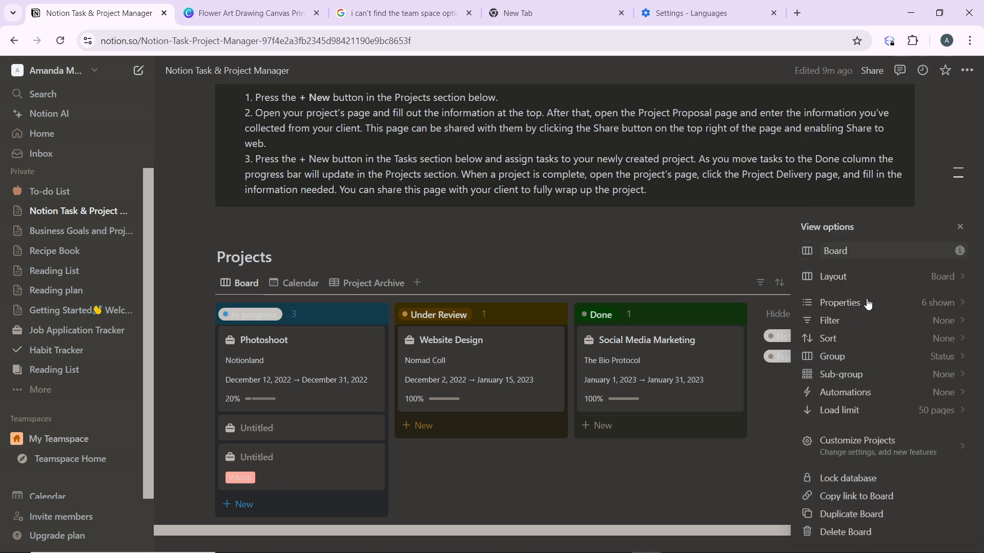
pyautogui.click(867, 305)
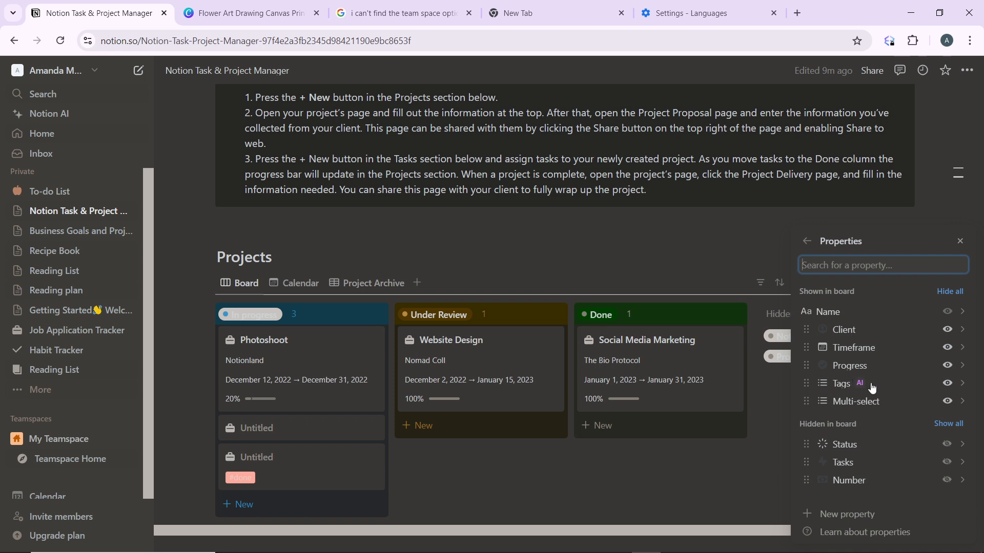
pyautogui.click(959, 241)
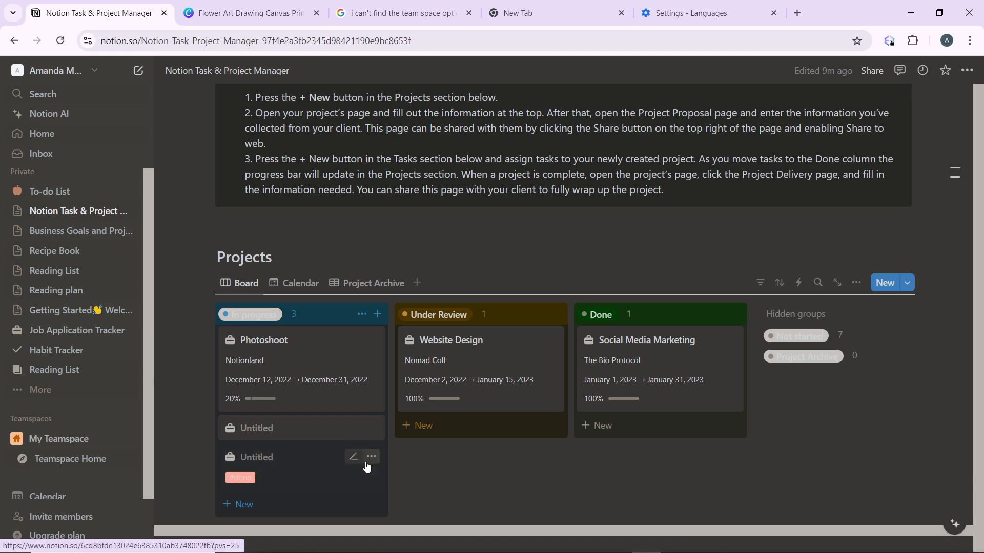
# Step: Add a new card under Under Review and tag it with #done and a newly created #createx tag
pyautogui.click(422, 430)
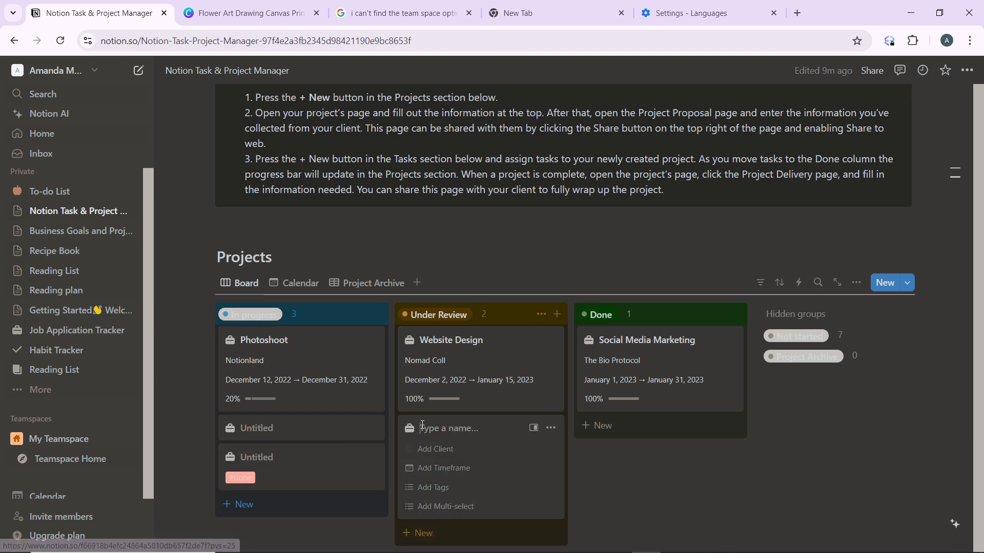
pyautogui.click(439, 487)
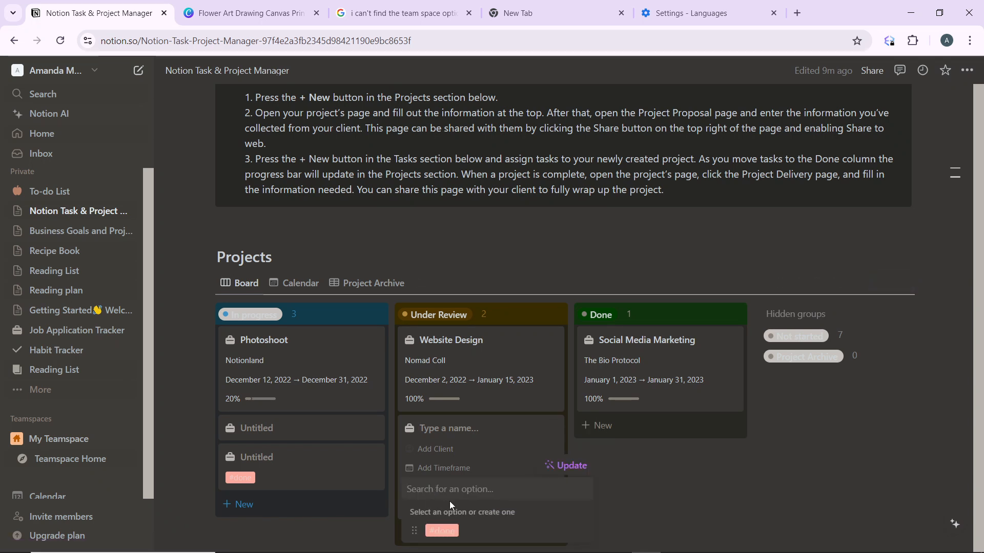
pyautogui.click(440, 531)
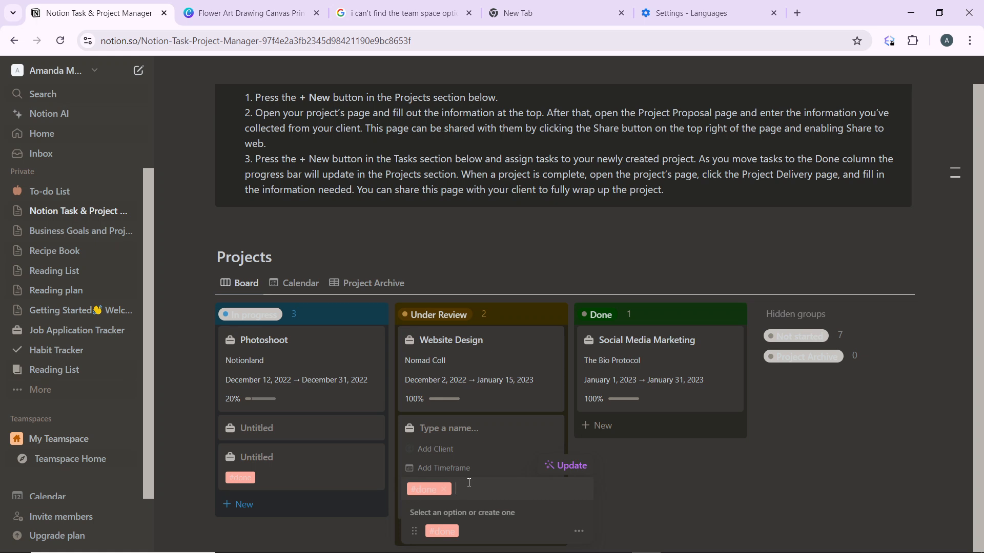
pyautogui.write('#')
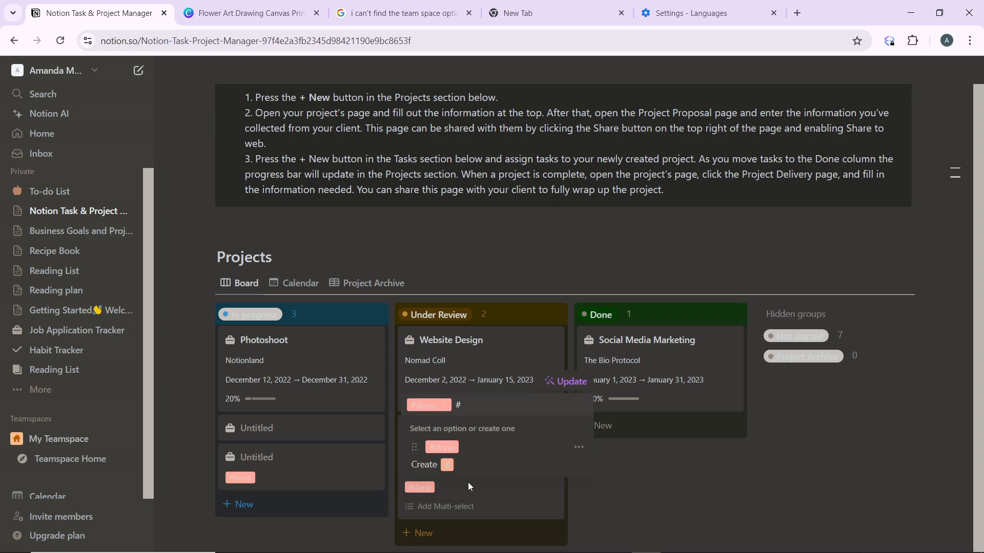
pyautogui.write('createx')
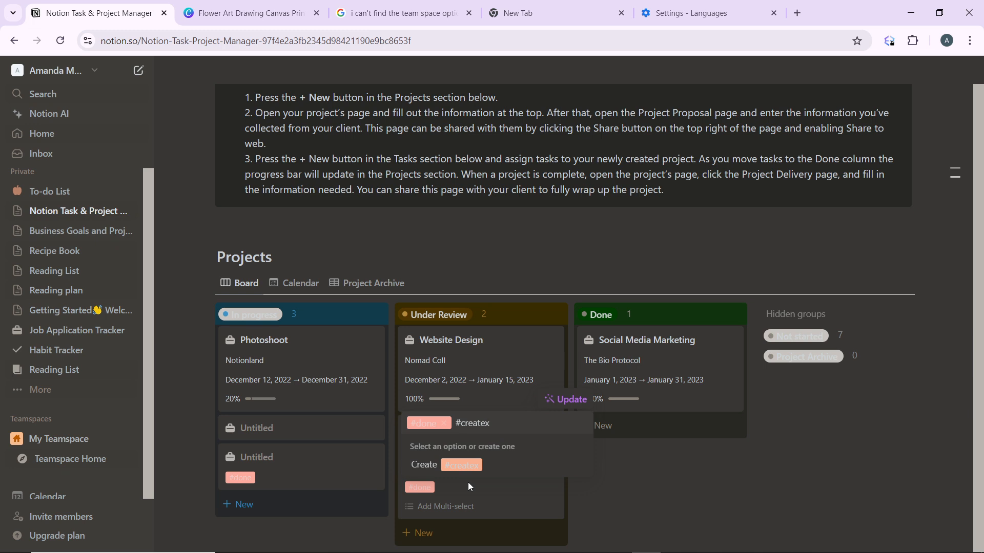
pyautogui.click(474, 466)
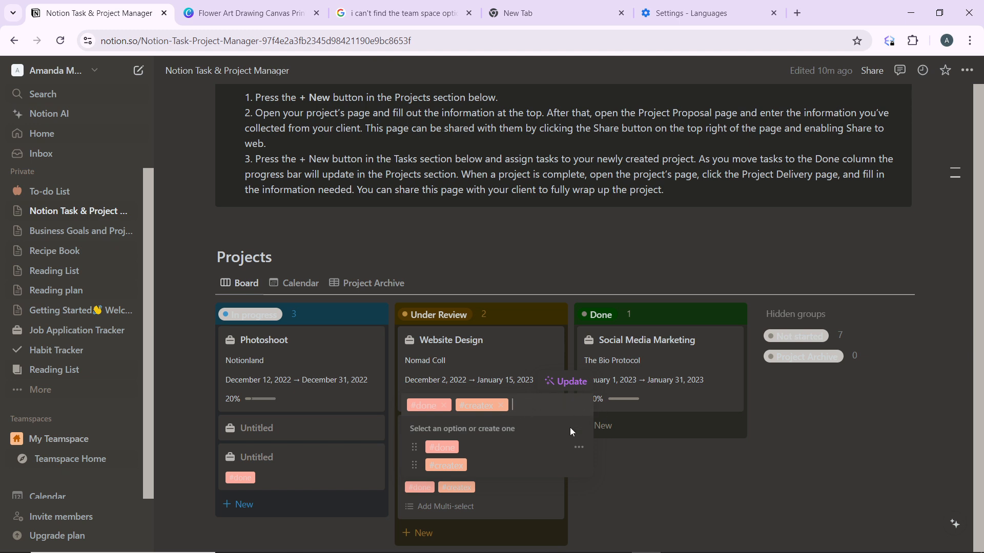
pyautogui.click(684, 474)
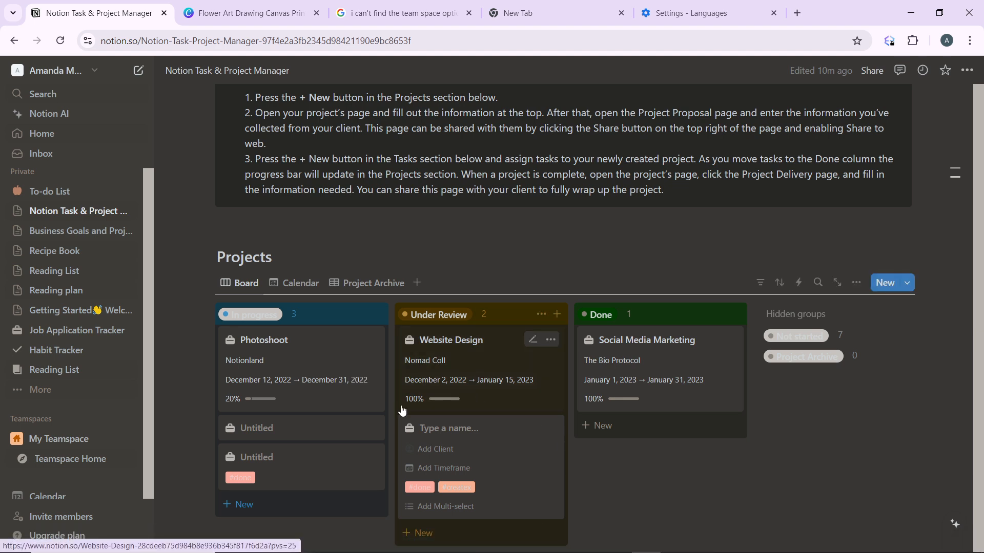
# Step: Open the To-do List page and delete the /17 text, leaving an empty line below the title
pyautogui.click(81, 194)
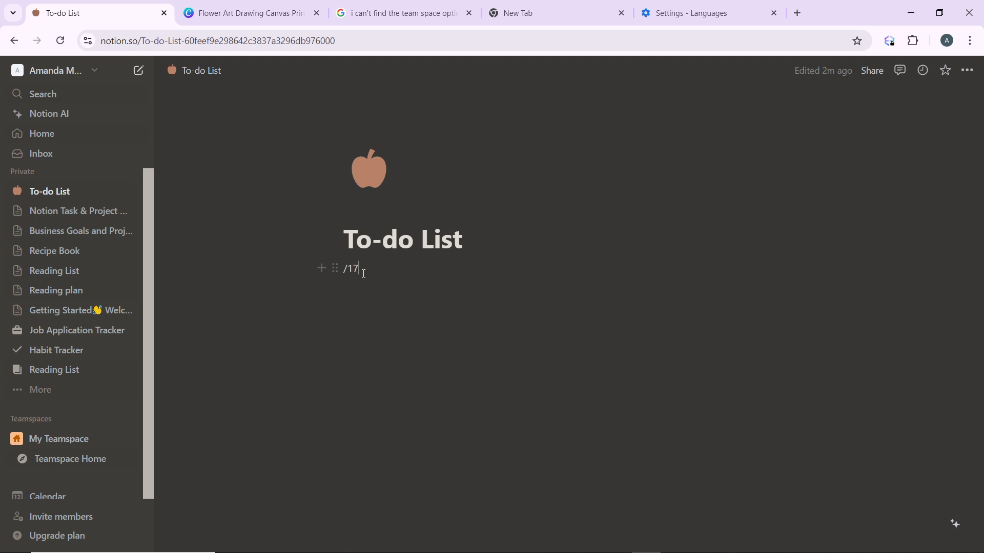
pyautogui.press('BackSpace')
pyautogui.press('BackSpace')
pyautogui.press('BackSpace')
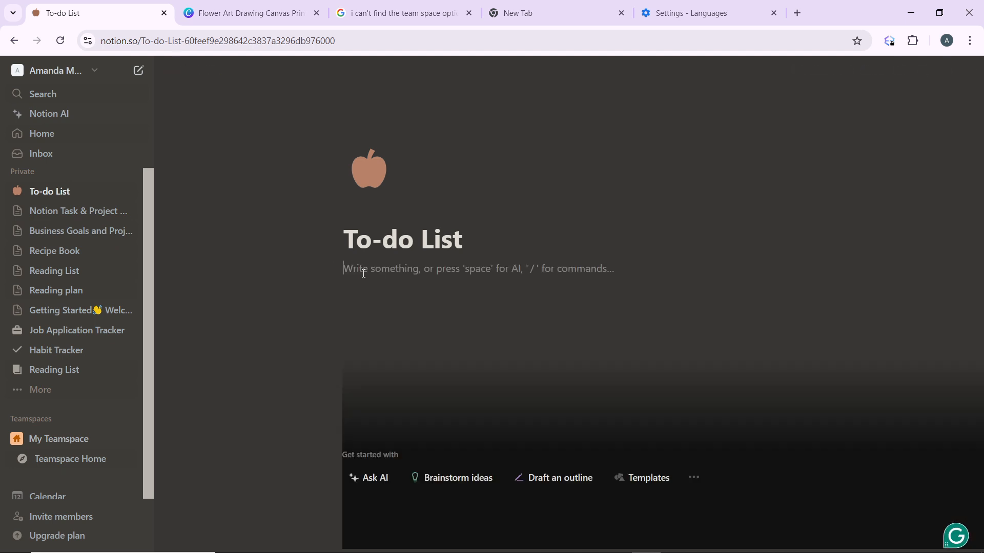
pyautogui.press('BackSpace')
pyautogui.write('/')
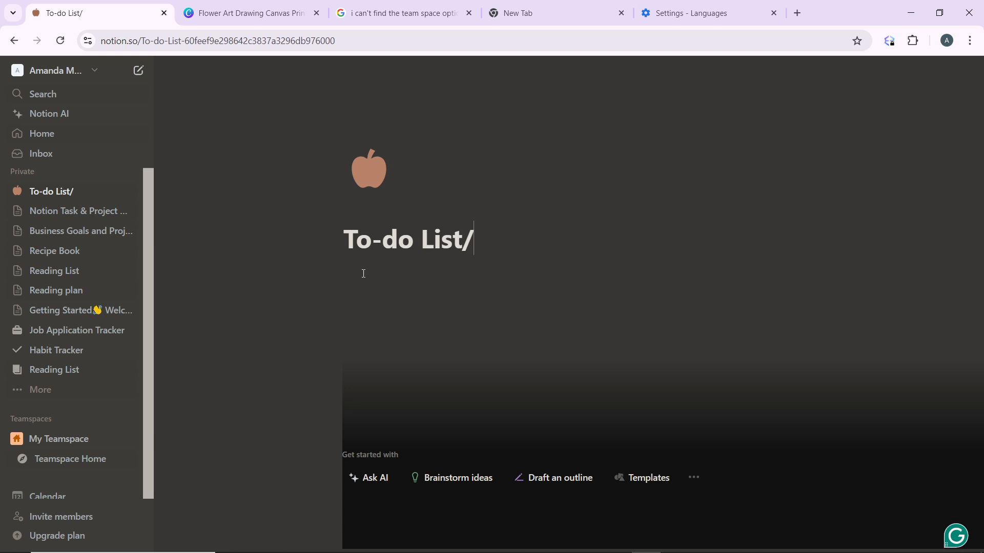
pyautogui.press('BackSpace')
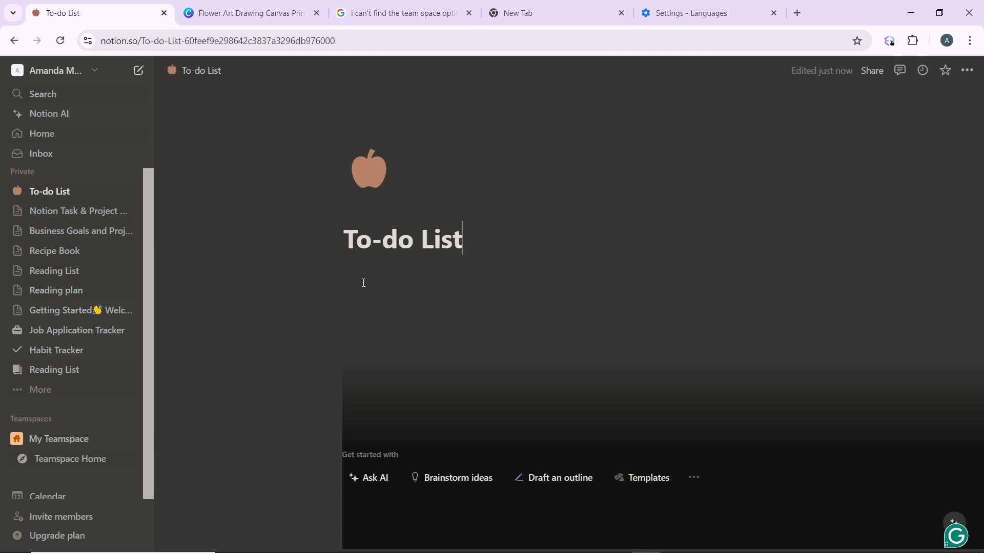
pyautogui.press('Return')
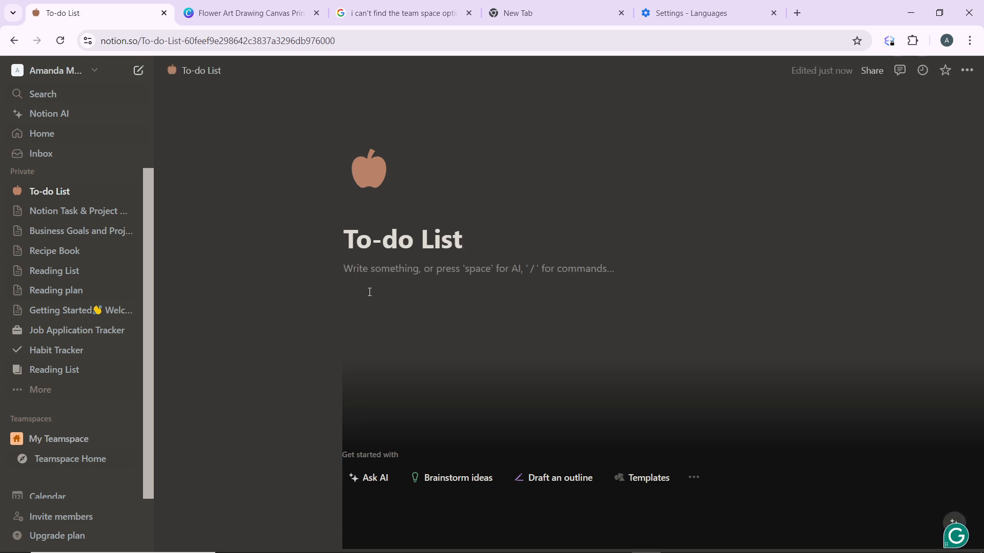
# Step: Browse the slash commands in the page body, filtering by "ta", and close the list with only the slash left
pyautogui.write('/')
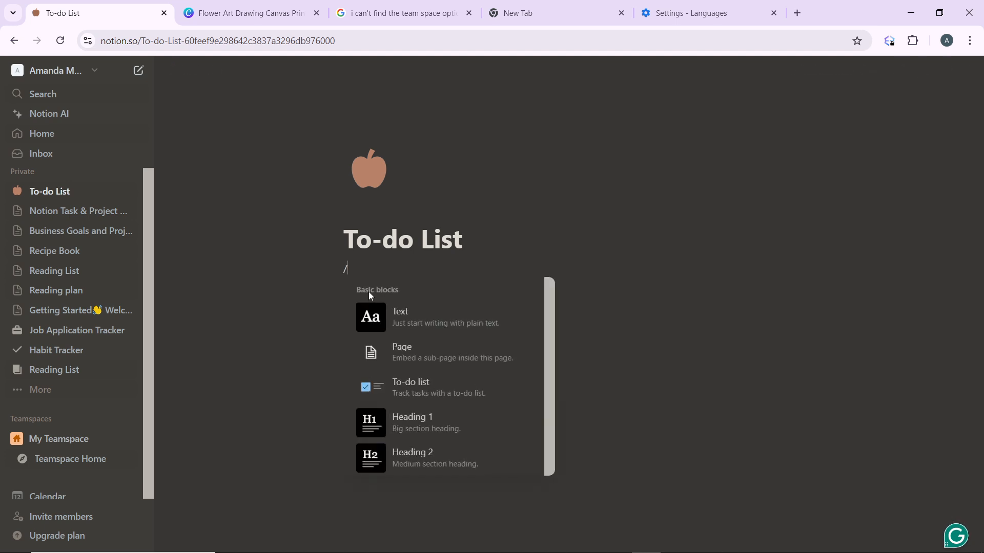
pyautogui.write('ta')
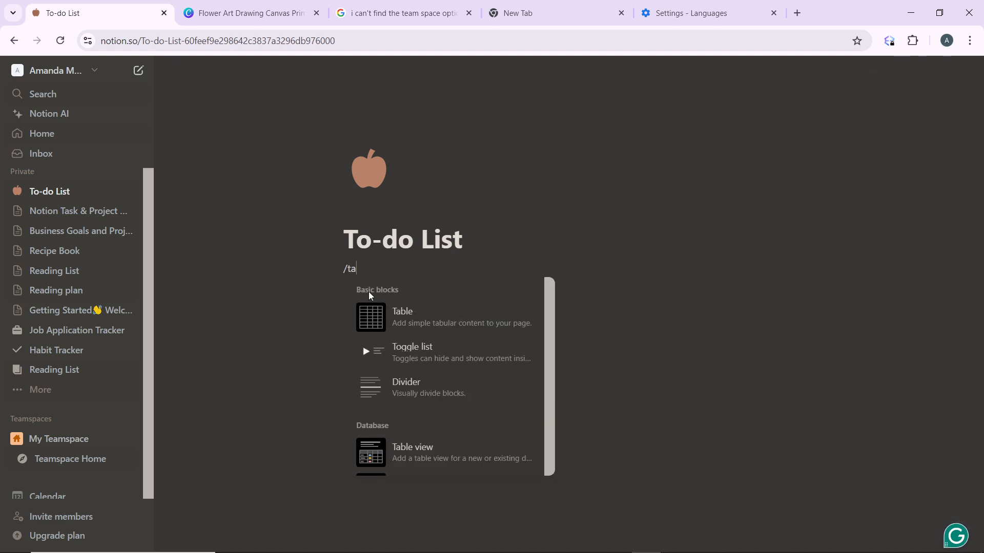
pyautogui.write('fg')
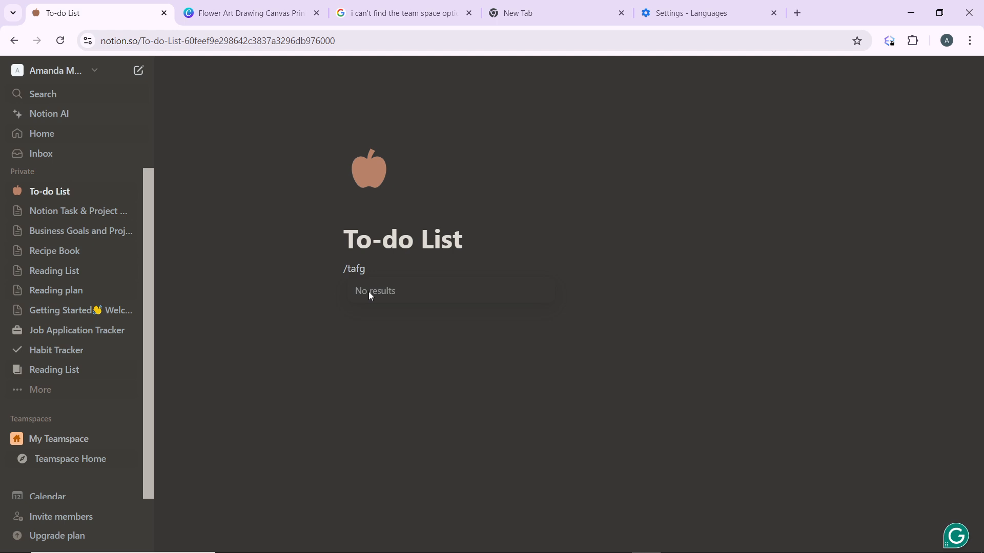
pyautogui.press('BackSpace')
pyautogui.press('BackSpace')
pyautogui.write('g')
pyautogui.press('BackSpace')
pyautogui.press('BackSpace')
pyautogui.press('BackSpace')
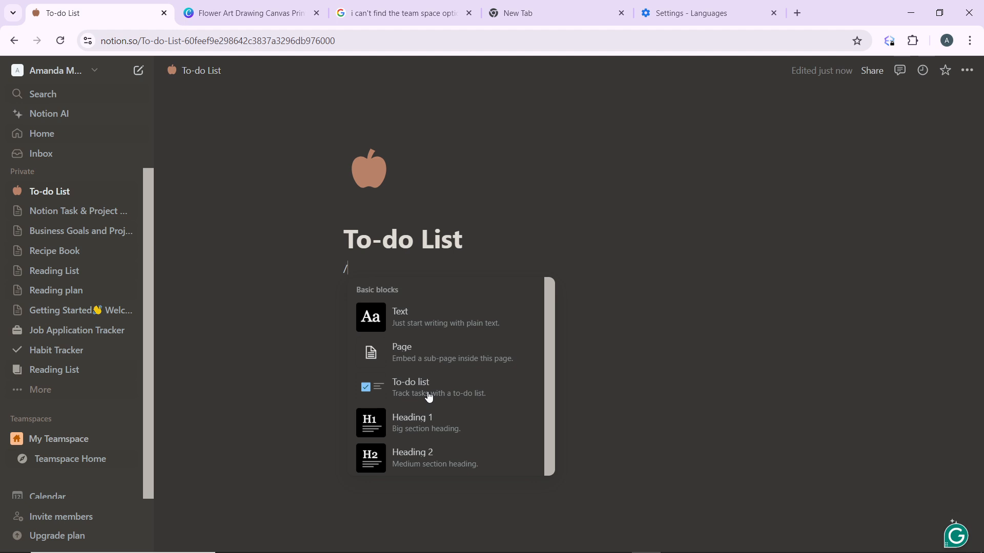
pyautogui.click(662, 278)
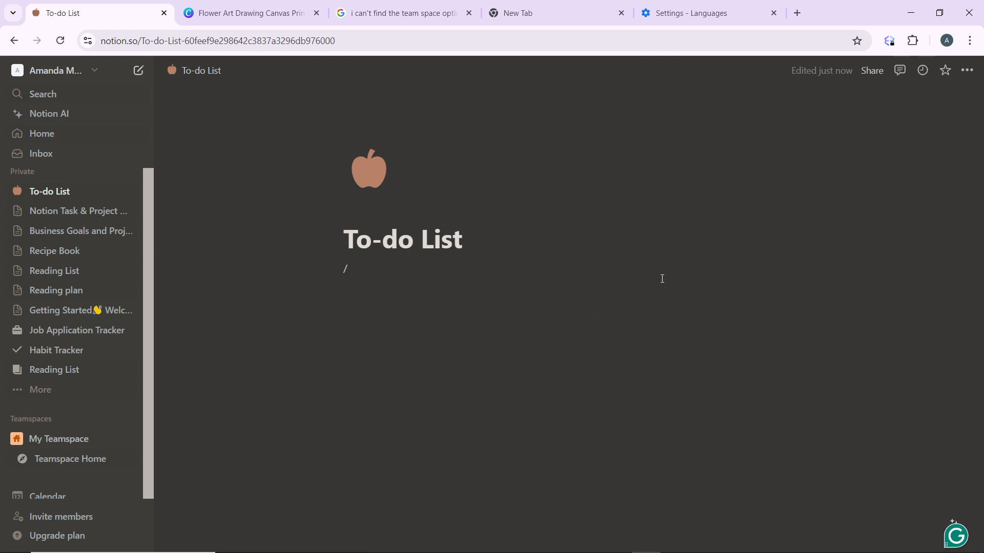